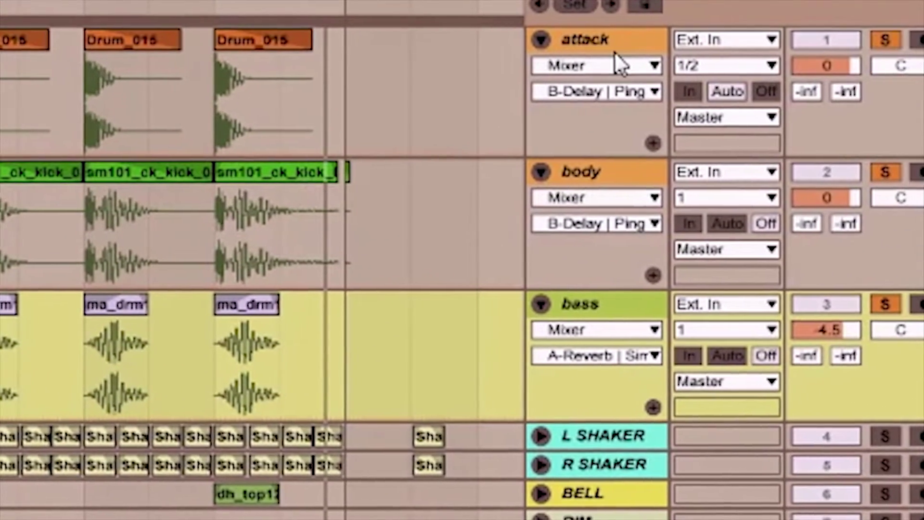
click(744, 63)
click(588, 172)
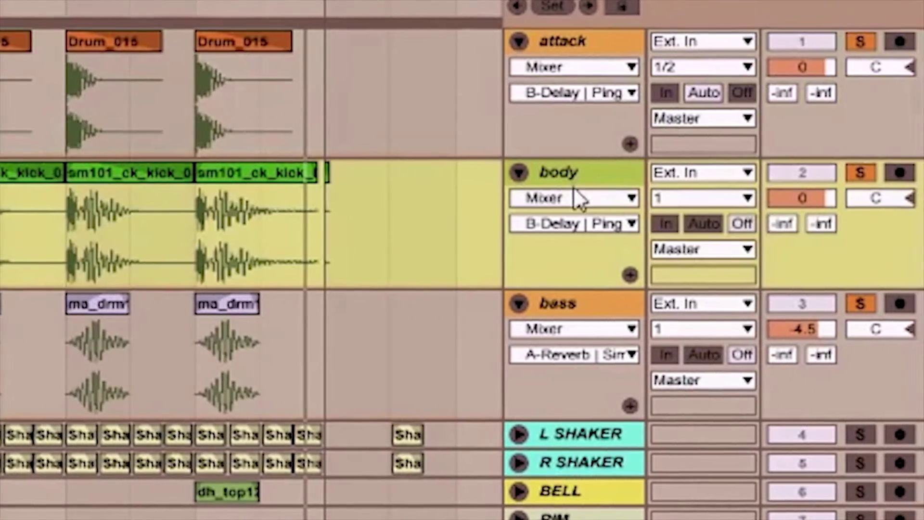
click(576, 304)
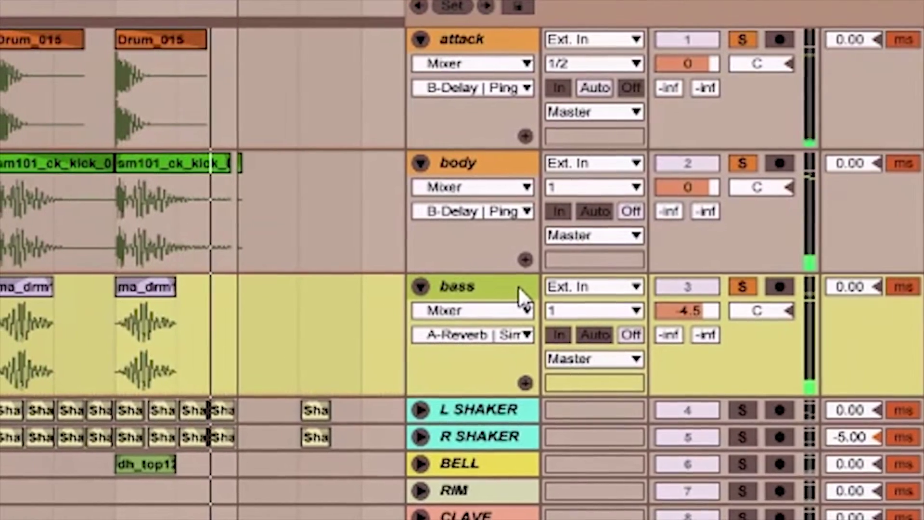
- Group the attack, body and bass kick tracks together
click(525, 46)
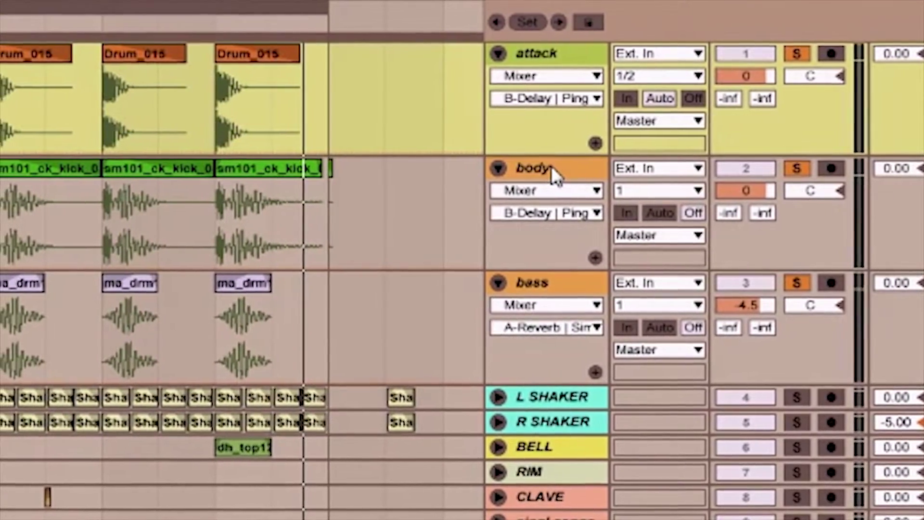
click(560, 277)
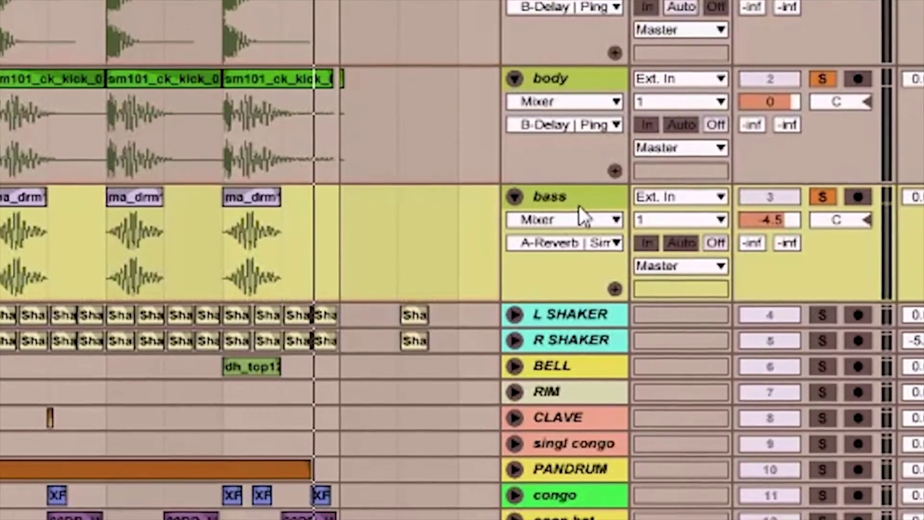
right_click(579, 230)
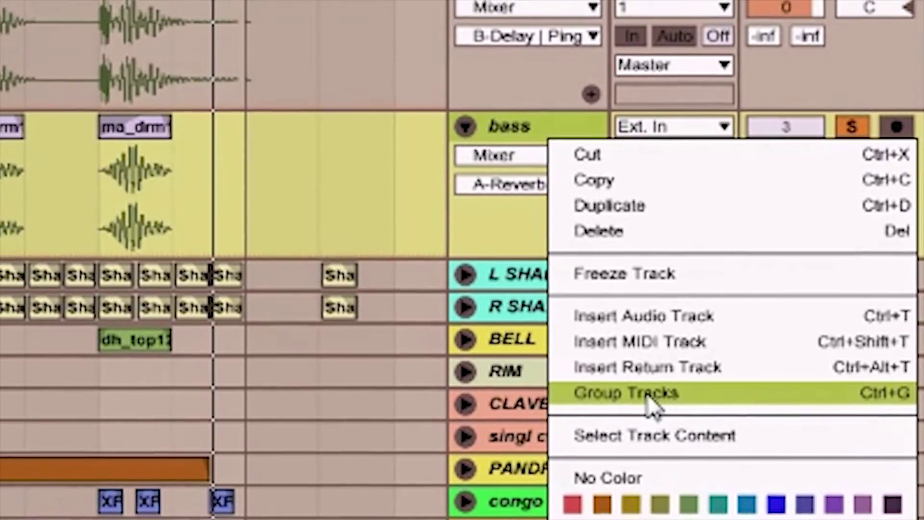
click(652, 399)
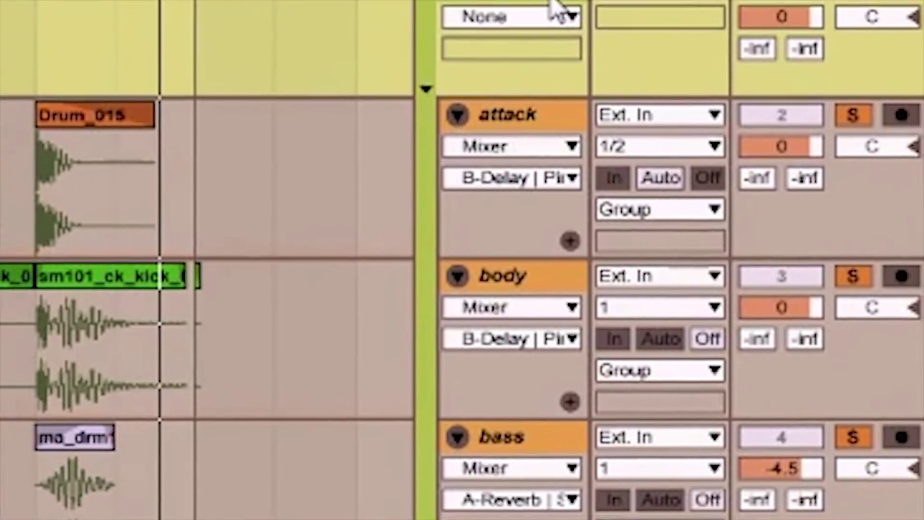
- Rename the new track group KICK GROUP and colour it bright green
double_click(534, 29)
text(KICK GROUP)
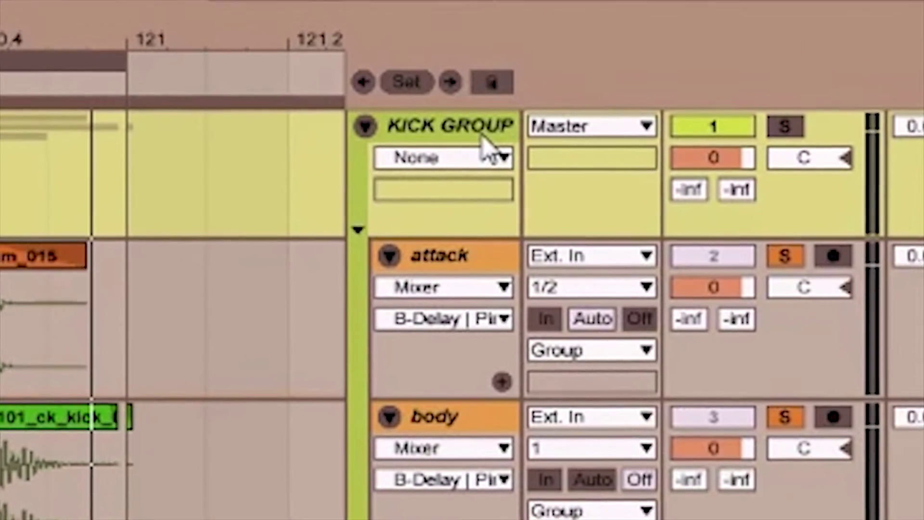
right_click(491, 120)
click(597, 518)
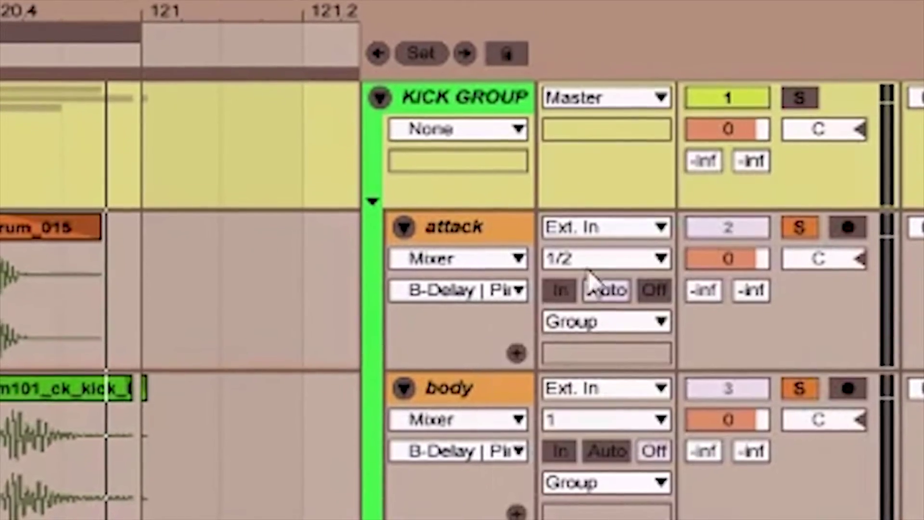
key(ctrl+z)
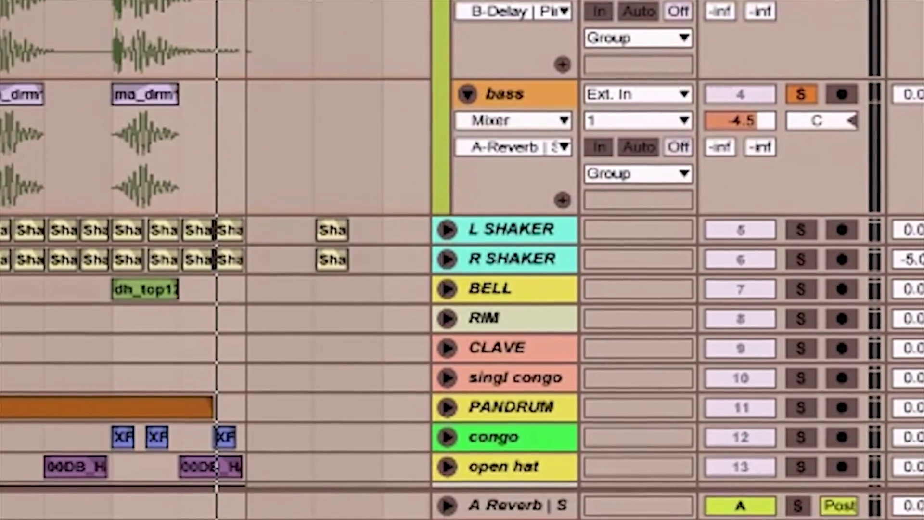
- Insert an audio track below the kick group, named KICK SUM and coloured magenta
key(ctrl+t)
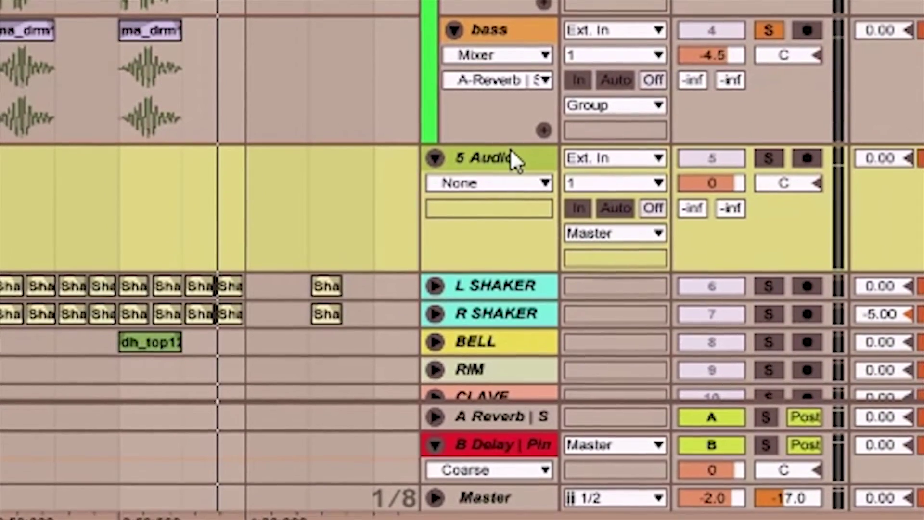
key(ctrl+r)
text(A)
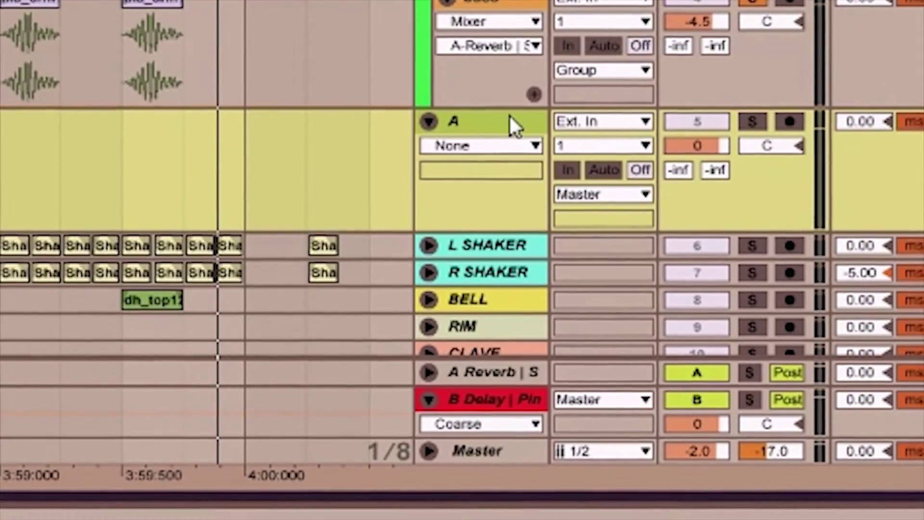
key(ctrl+r)
text(KICK SUM)
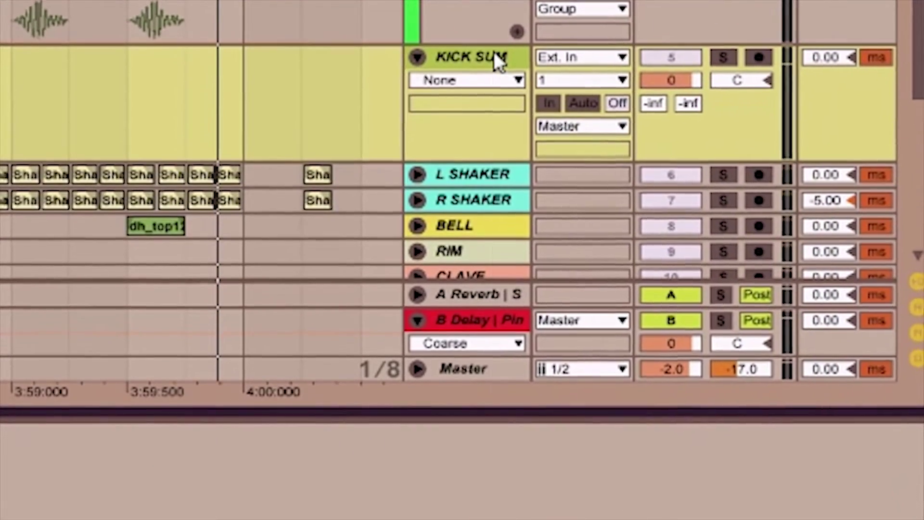
right_click(495, 54)
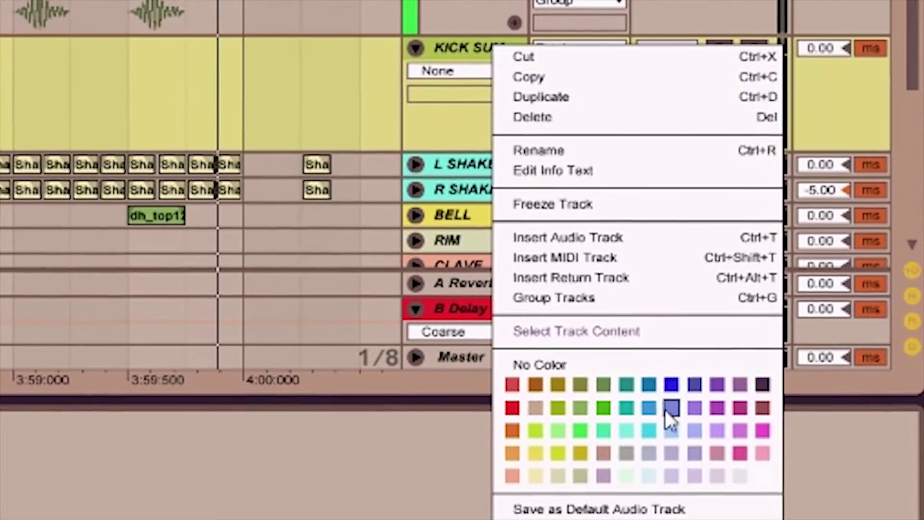
click(758, 418)
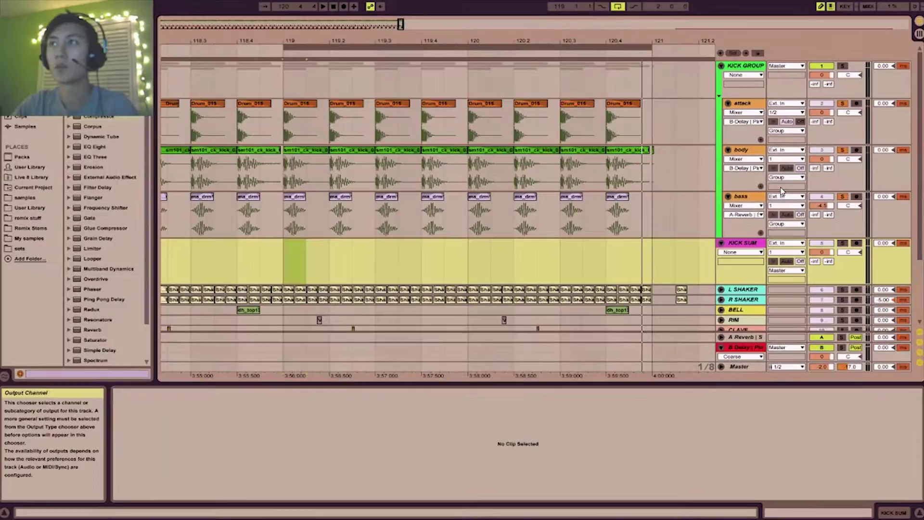
- Route the audio output of KICK GROUP to the KICK SUM track in Session View
key(Tab)
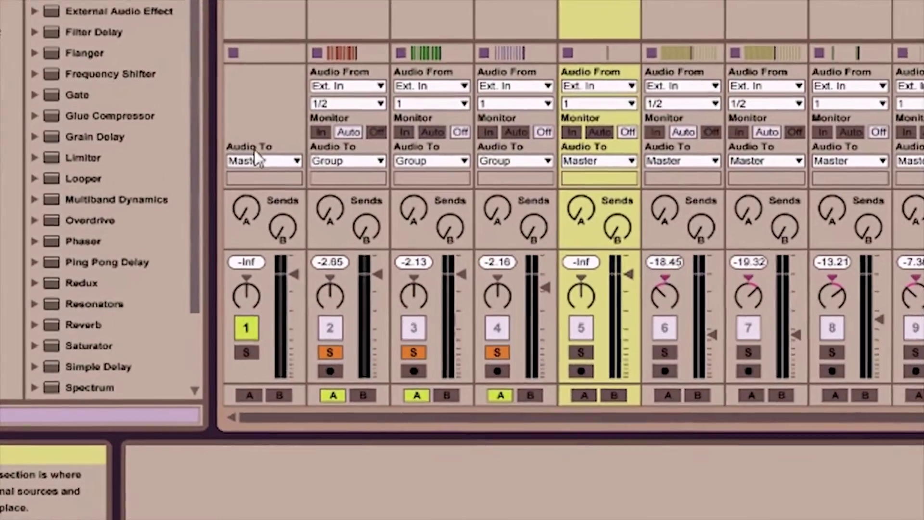
click(255, 154)
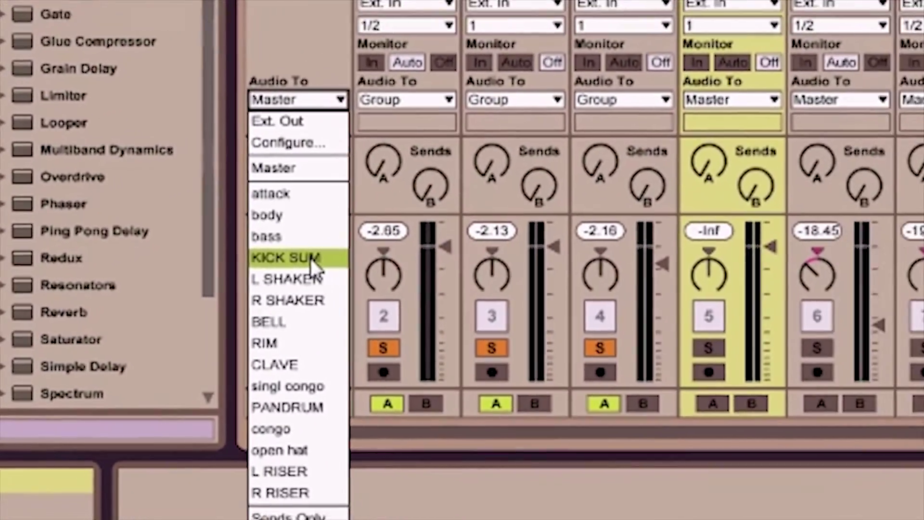
click(310, 258)
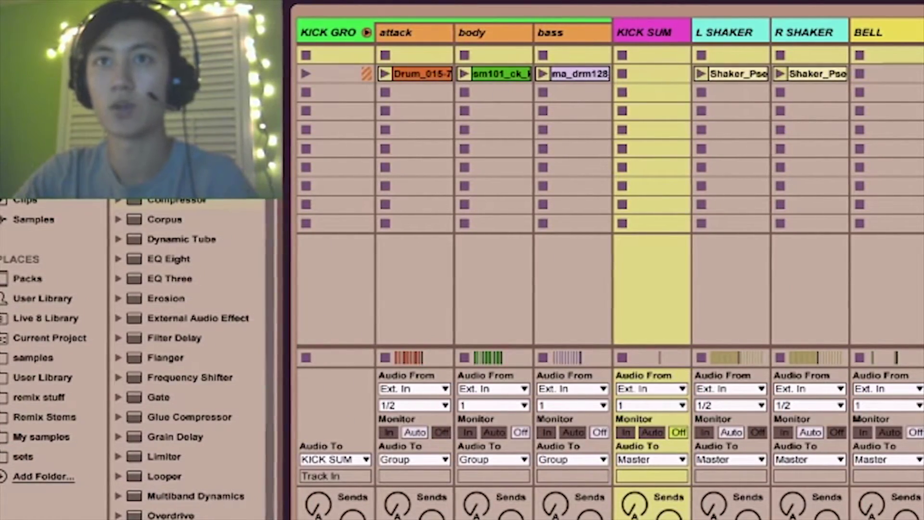
- Set the KICK SUM track's monitoring to In and arm it for recording
click(642, 32)
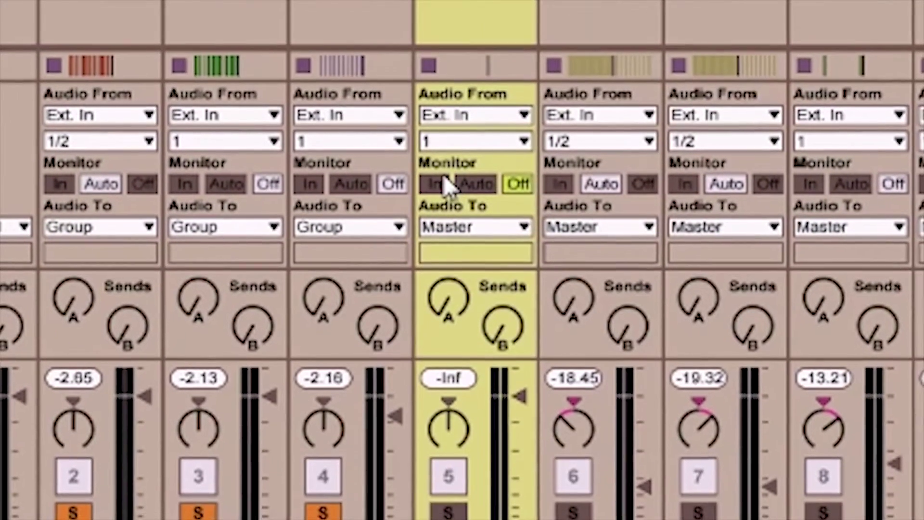
click(442, 183)
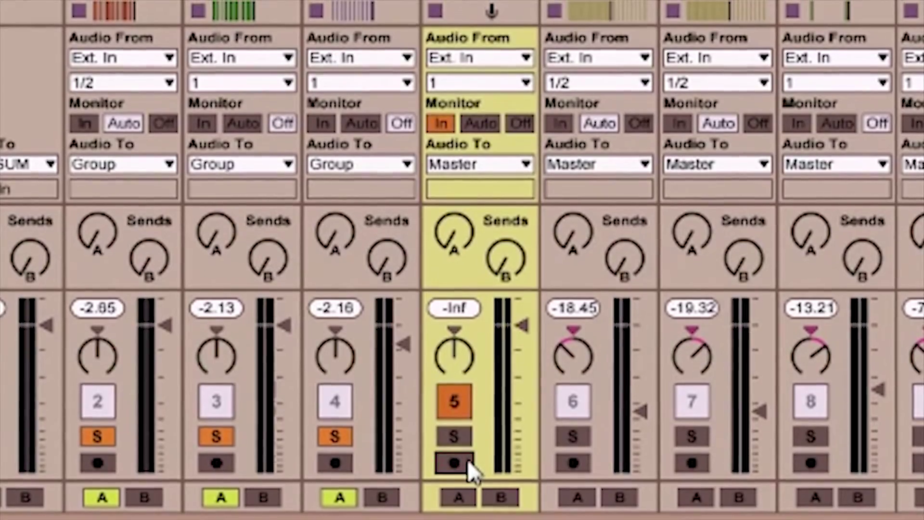
click(450, 458)
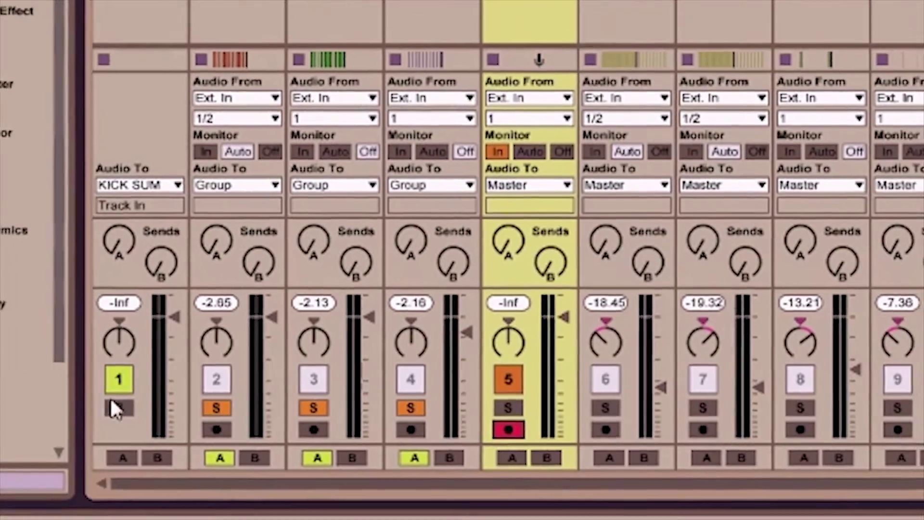
- Solo KICK GROUP and record its output into a new KICK SUM clip in scene 10
click(21, 428)
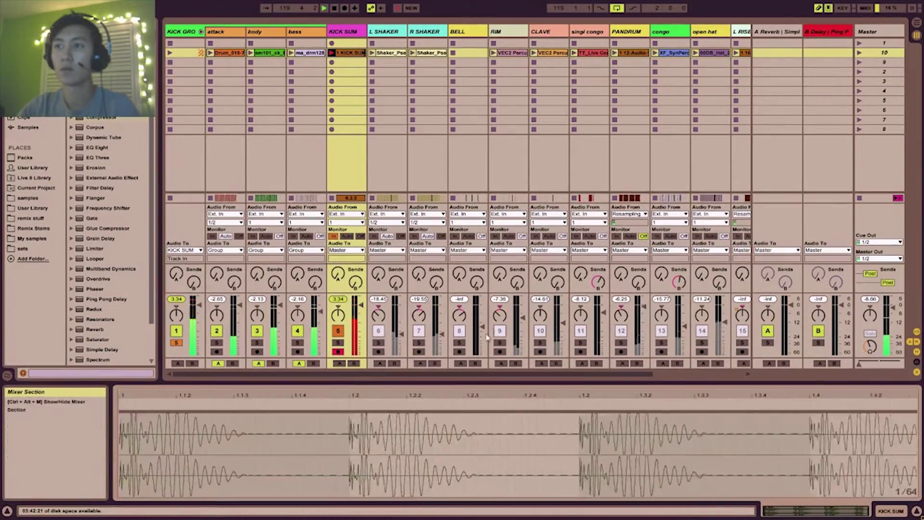
drag(457, 378, 489, 236)
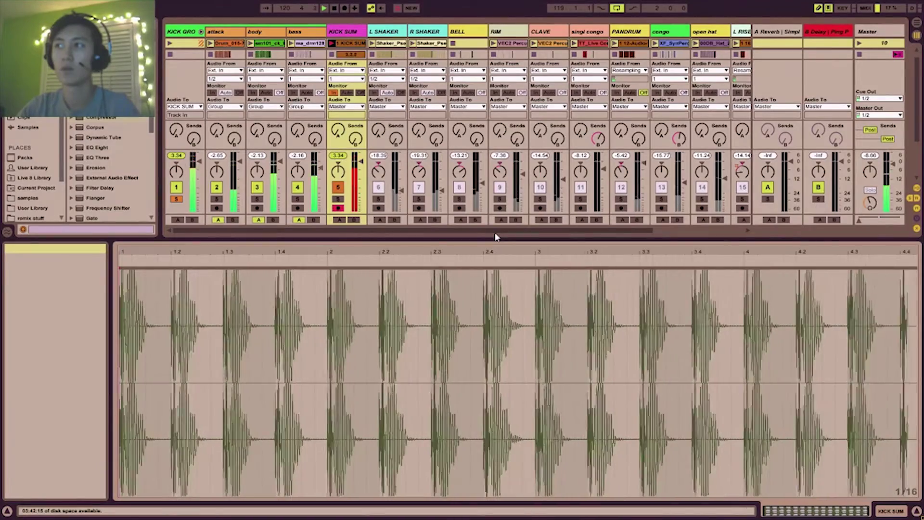
drag(496, 236, 495, 208)
key(space)
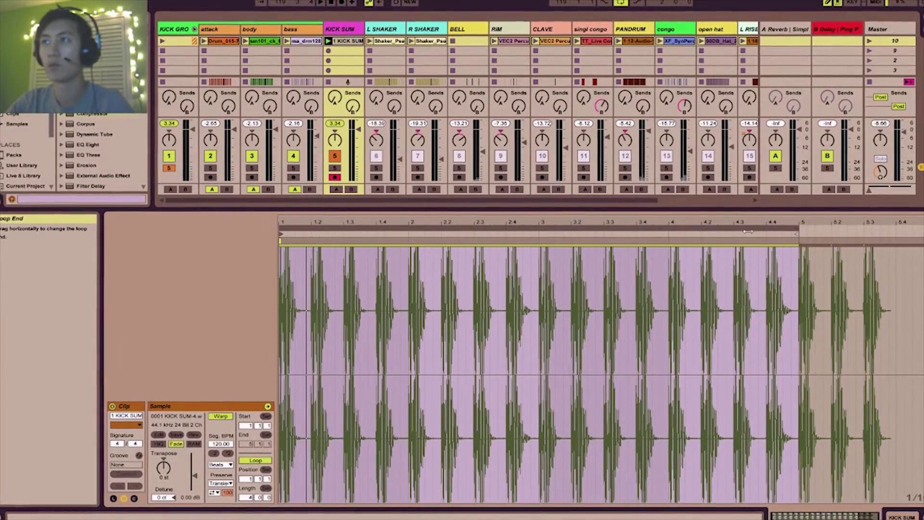
- Enlarge the recorded KICK SUM waveform to check its peaks, and delete the clip from scene 10
drag(605, 208, 513, 130)
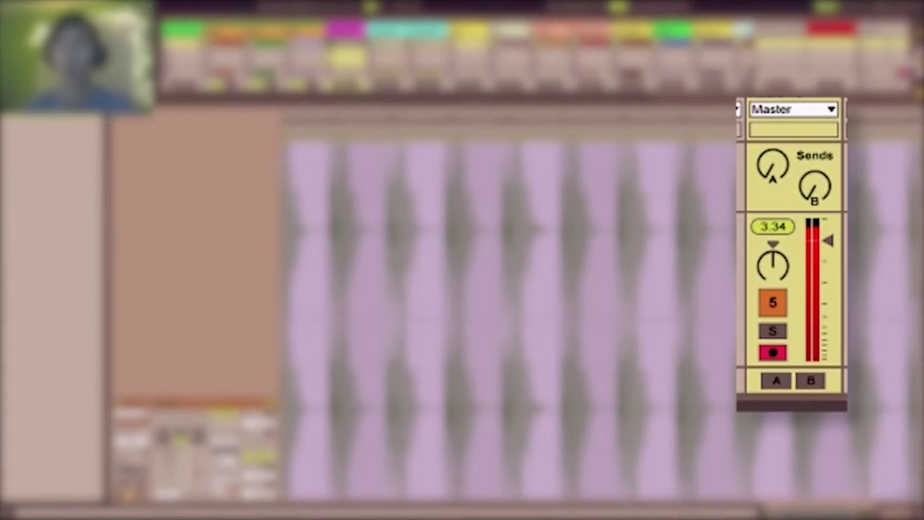
drag(458, 103, 457, 225)
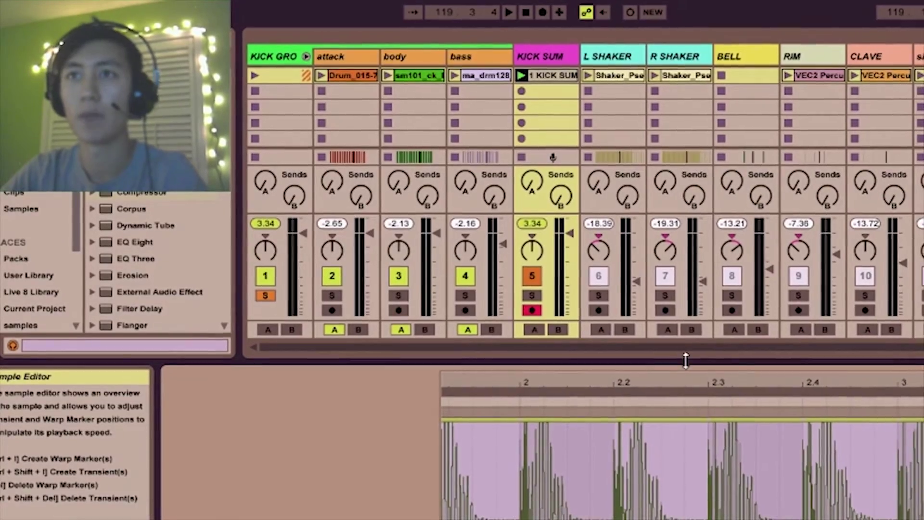
drag(686, 371, 686, 511)
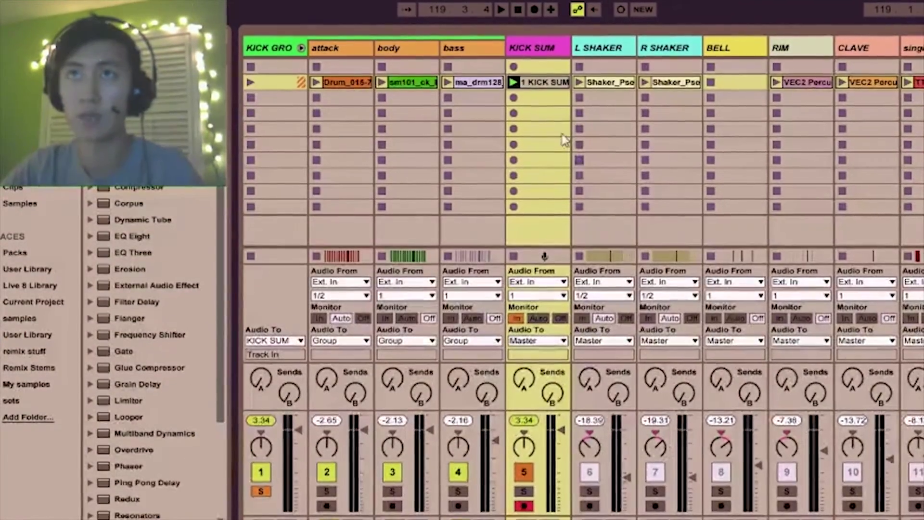
key(Delete)
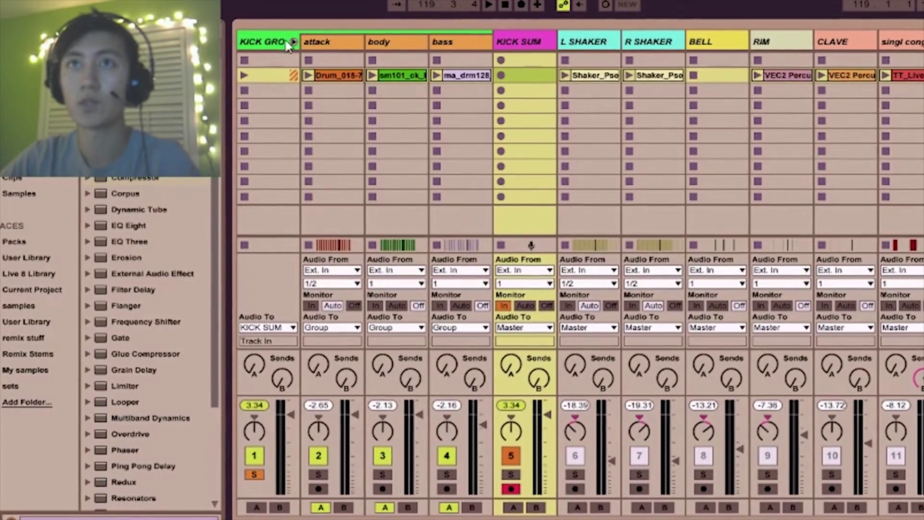
- Add a Utility effect to KICK GROUP and lower its gain to -4.67 dB
click(247, 173)
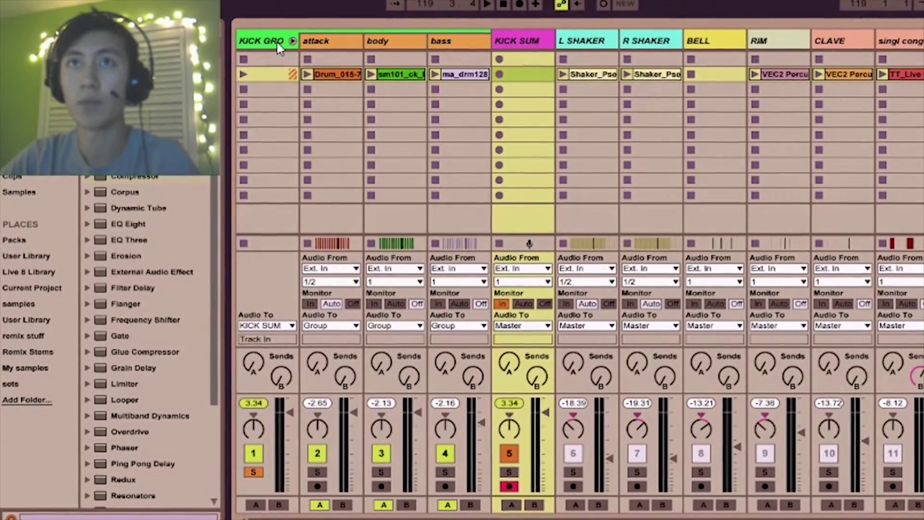
scroll(157, 358, down, 5)
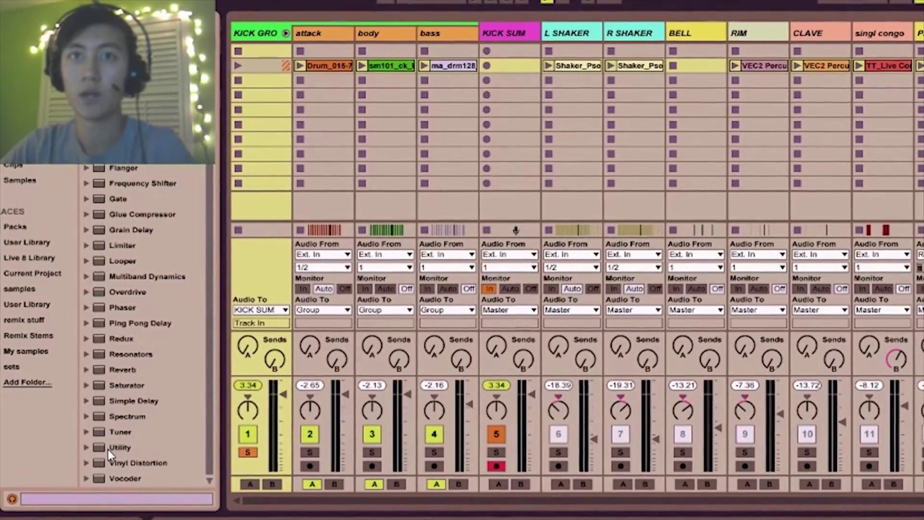
drag(108, 449, 253, 91)
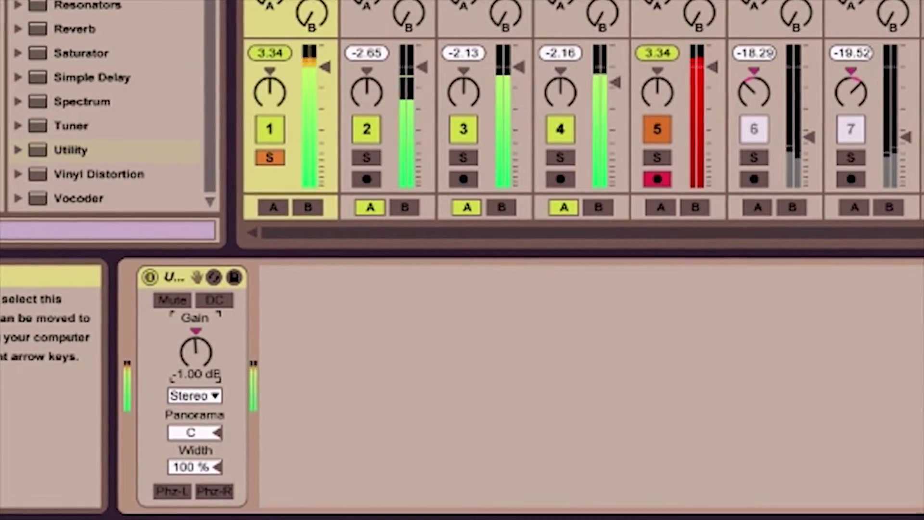
drag(199, 350, 199, 391)
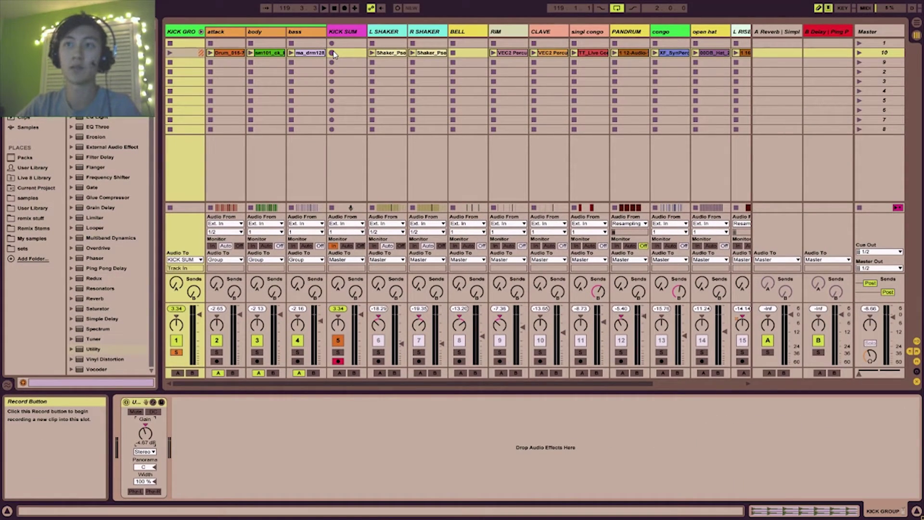
- Record the kick group's output again into the empty KICK SUM slot in scene 10 and enlarge the waveform display
click(334, 53)
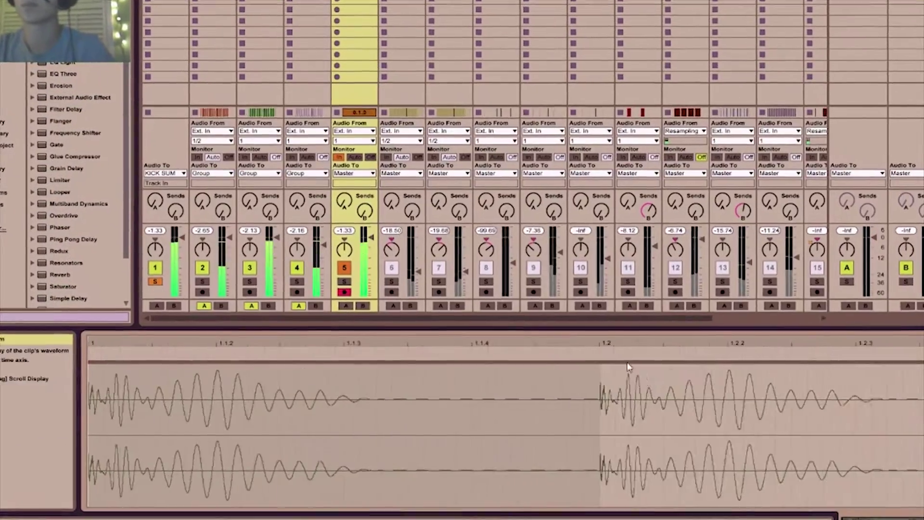
drag(628, 366, 600, 321)
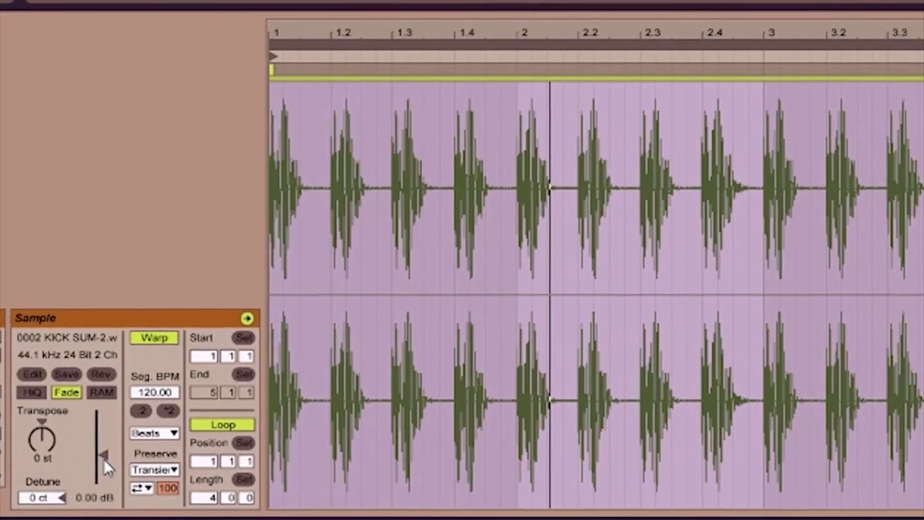
- Try raising the new KICK SUM clip's gain to 1.44 dB, and reset it to 0.00 dB
drag(99, 460, 101, 448)
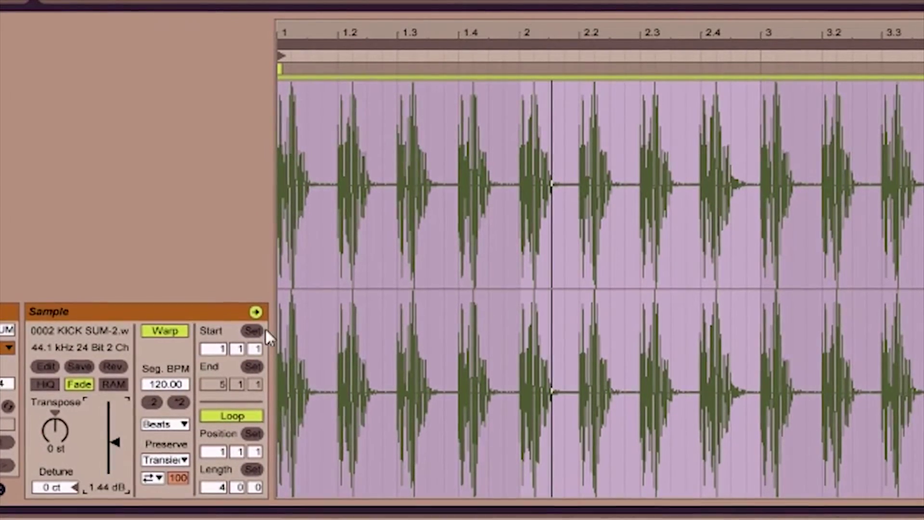
key(Delete)
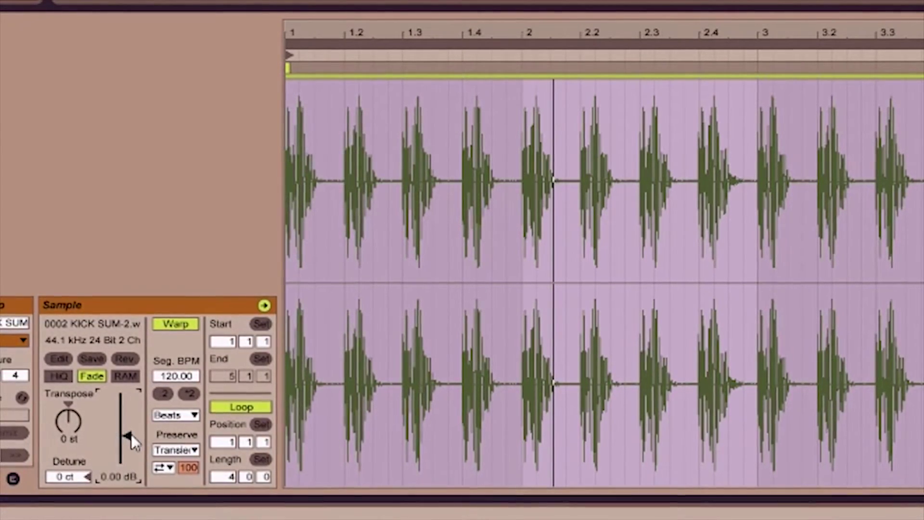
- Raise the new KICK SUM clip's gain to 1.63 dB and place the clip on the KICK SUM track in the arrangement at bar 119
drag(131, 434, 128, 430)
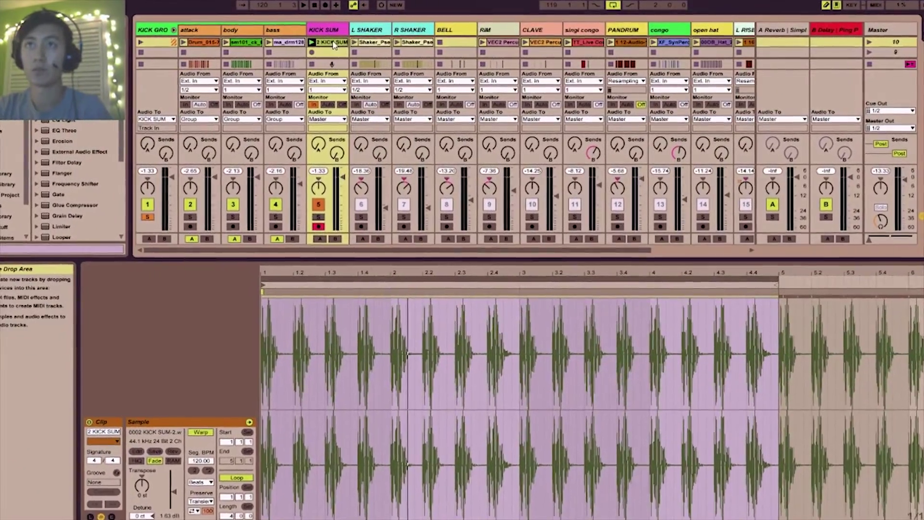
key(Tab)
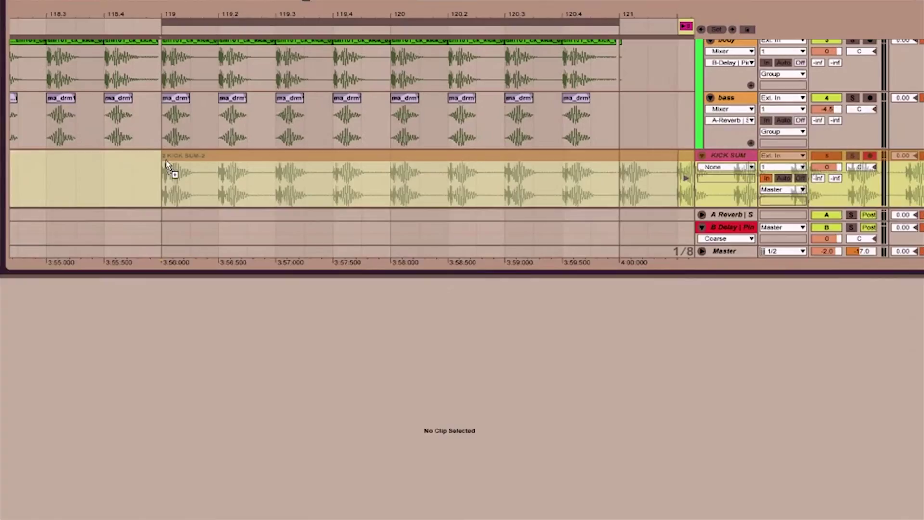
click(167, 165)
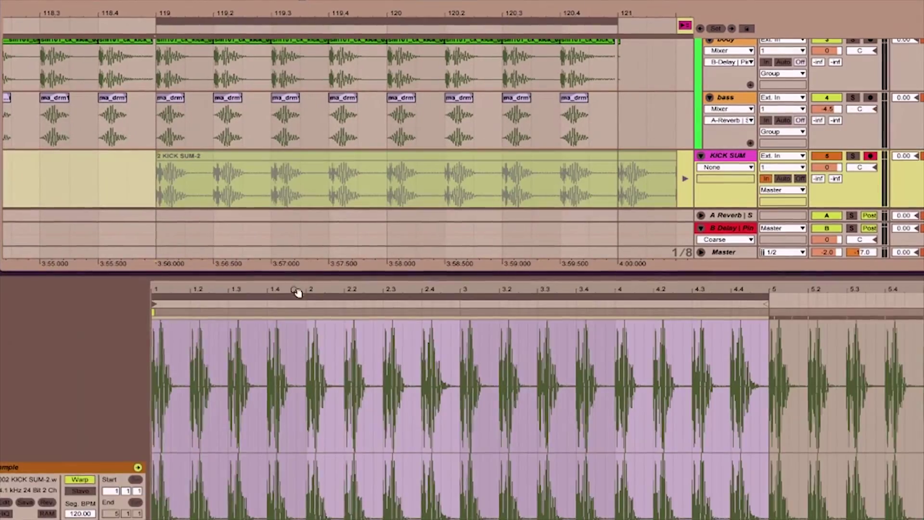
- Turn off solo on KICK GROUP, then deactivate and collapse the group in the arrangement
drag(296, 273, 296, 457)
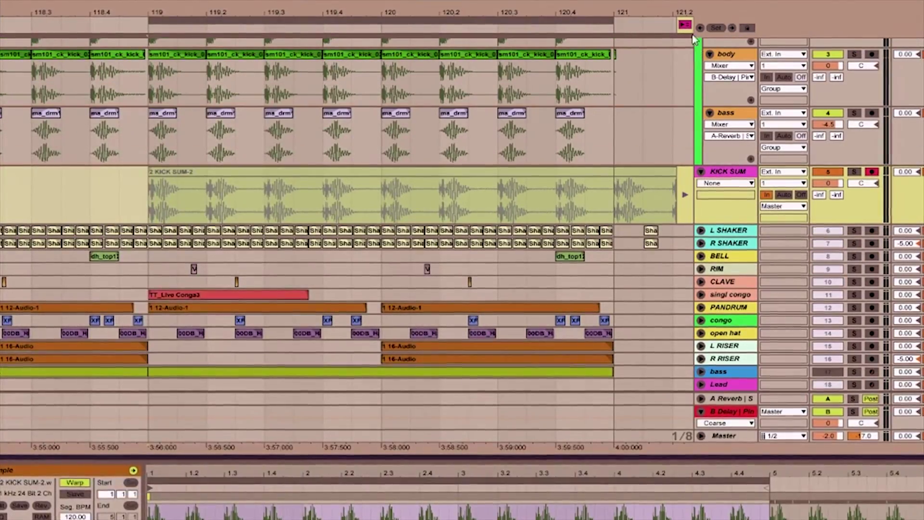
scroll(697, 231, up, 4)
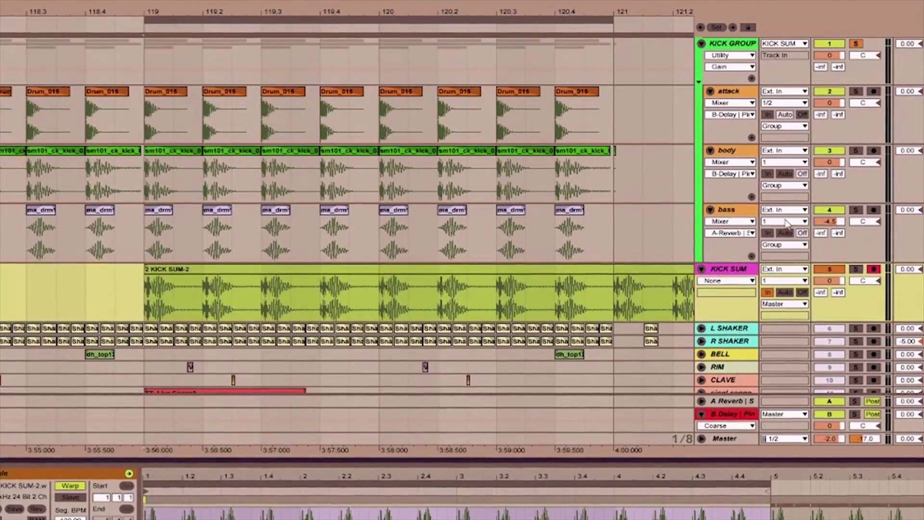
click(856, 43)
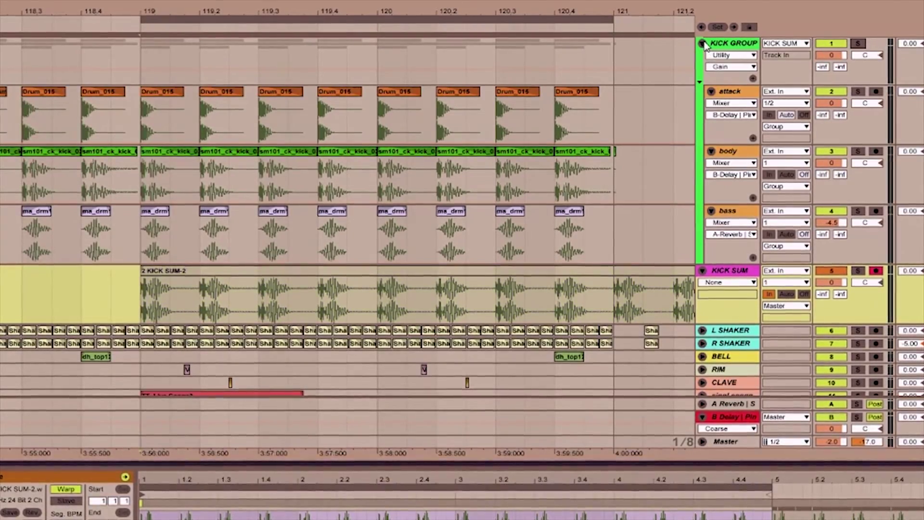
click(703, 44)
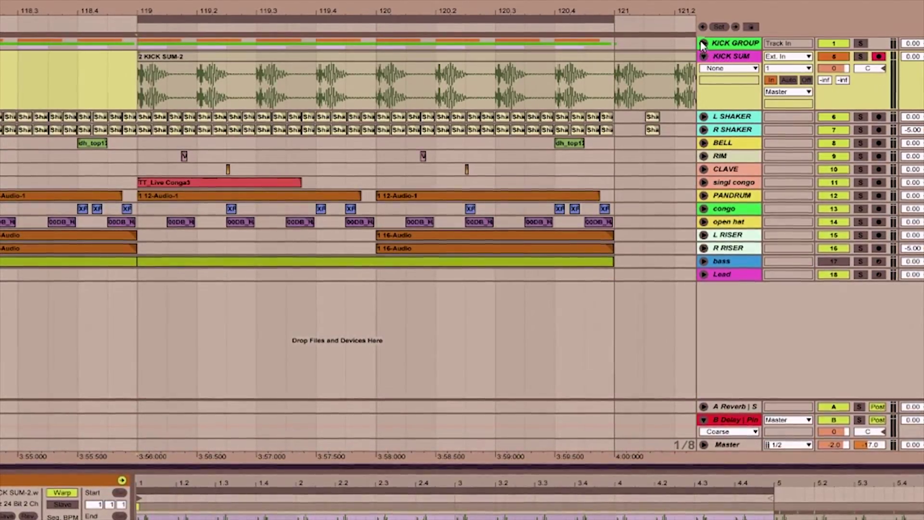
click(704, 44)
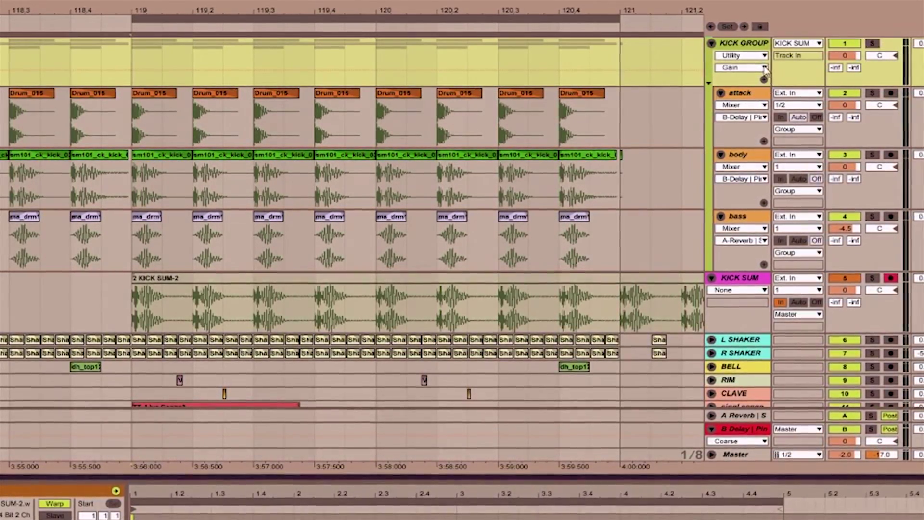
click(712, 43)
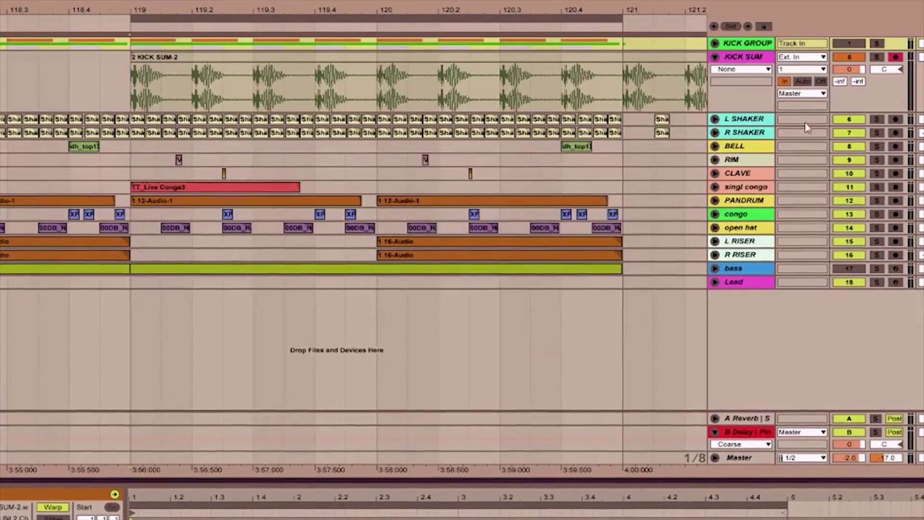
- Play the KICK SUM clip in the arrangement with its track active, and set the track's monitoring to Off
click(859, 57)
click(853, 57)
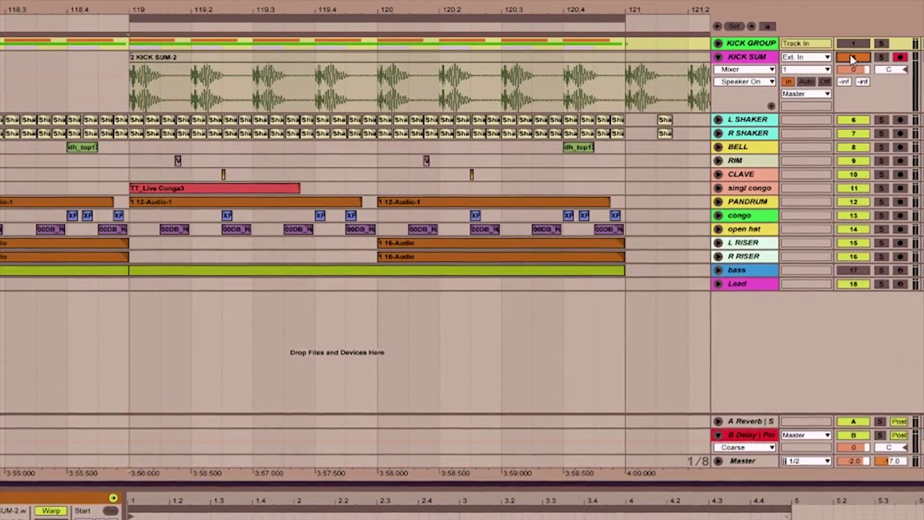
click(378, 66)
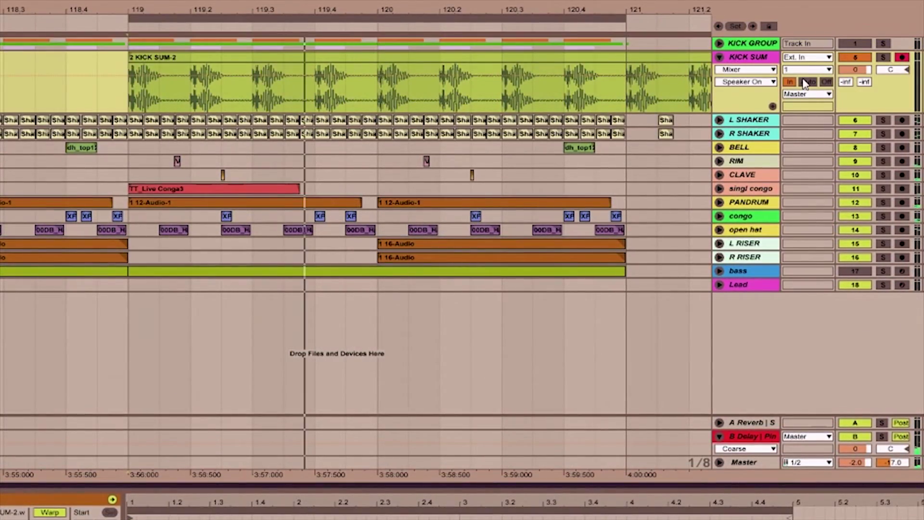
key(Tab)
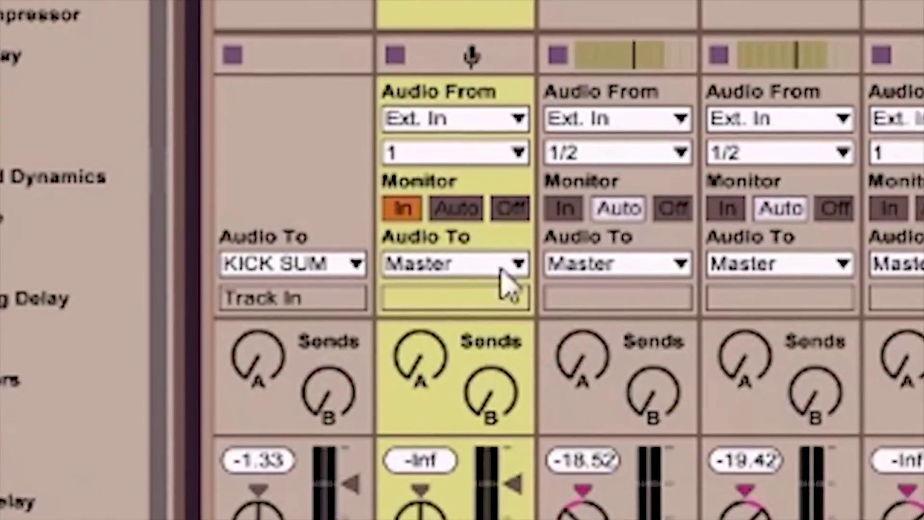
click(419, 223)
key(Tab)
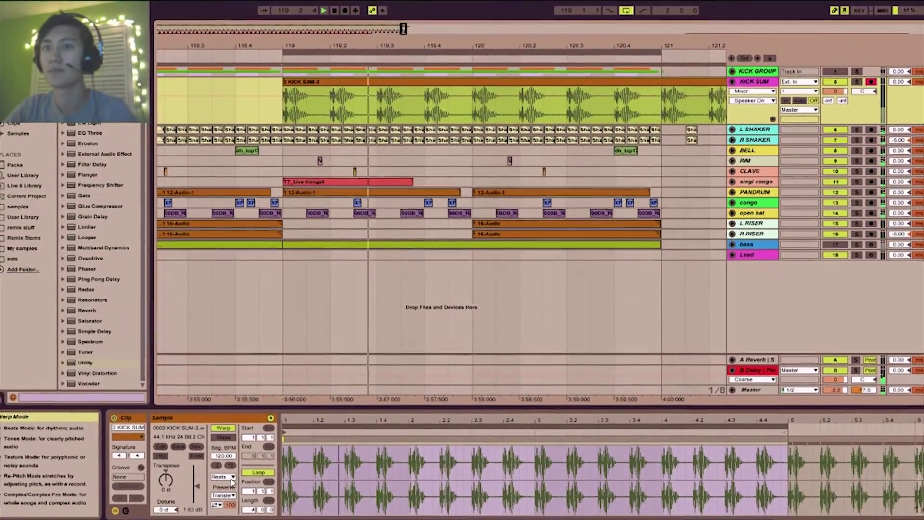
- Set the KICK SUM clip's warp mode to Complex Pro
key(Tab)
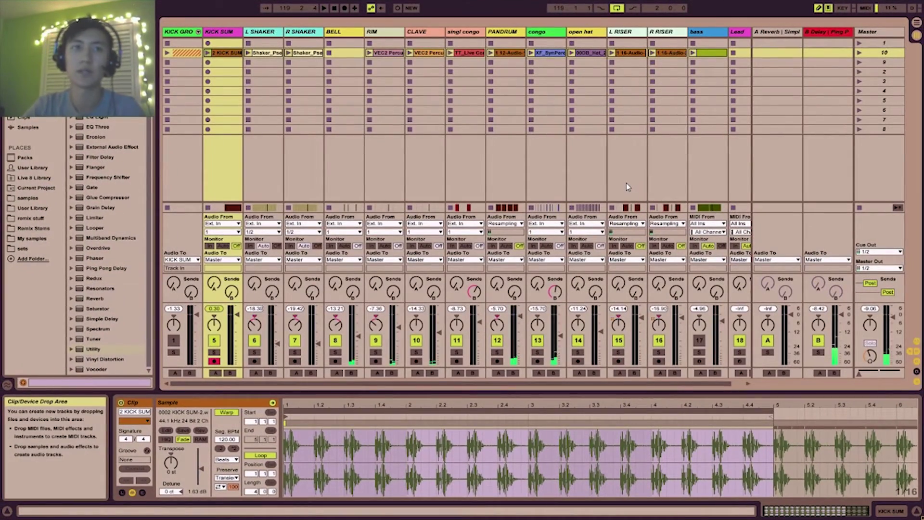
key(Tab)
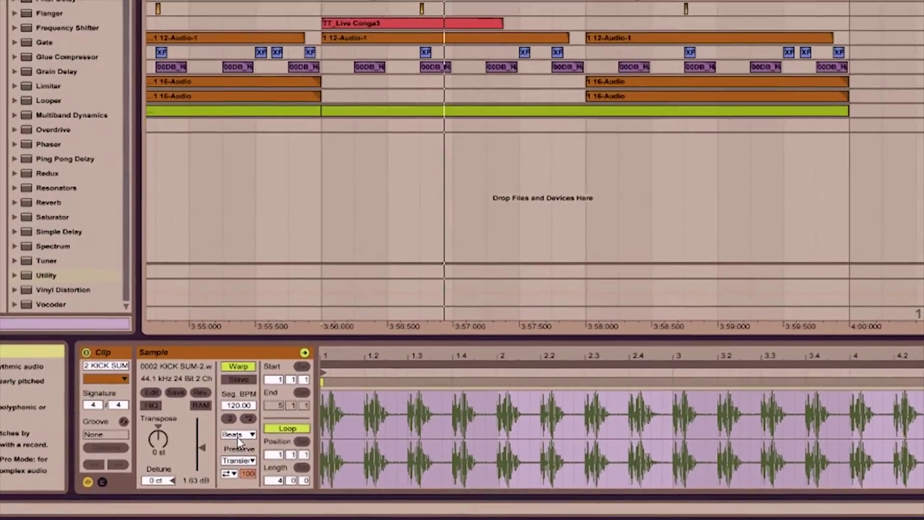
click(227, 459)
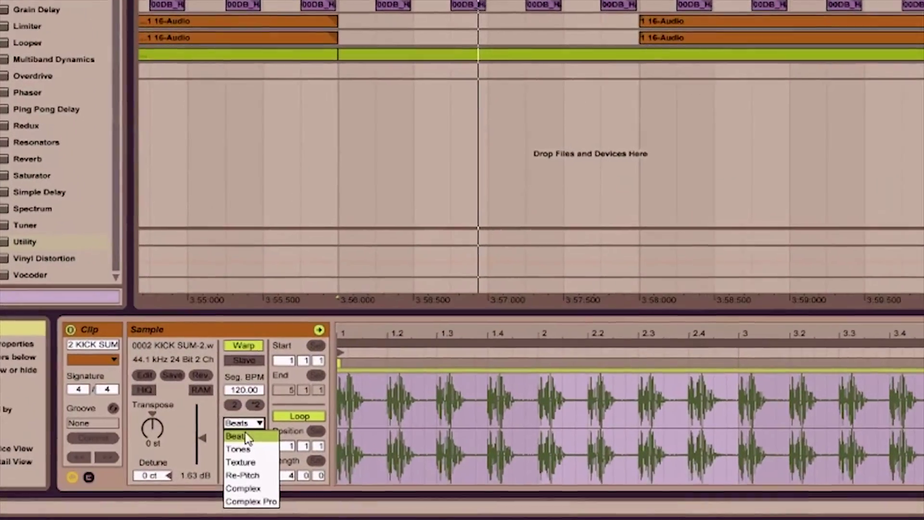
click(250, 501)
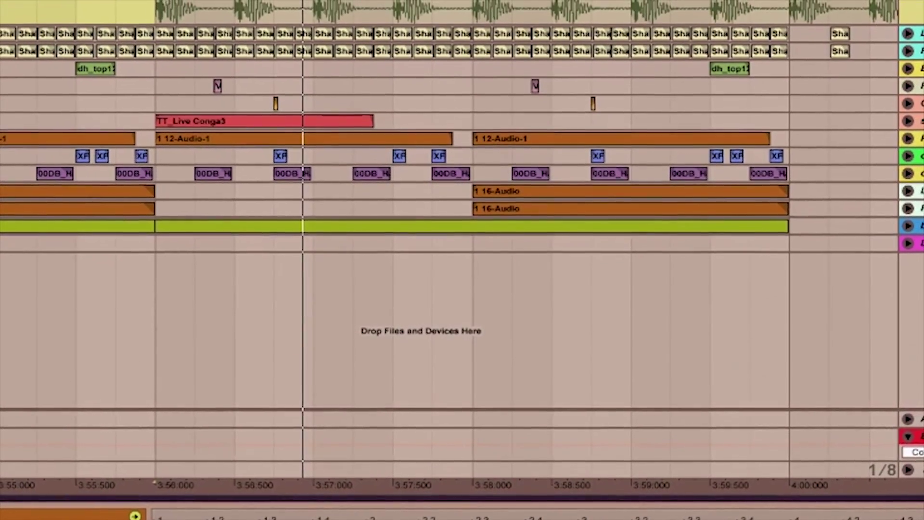
key(Tab)
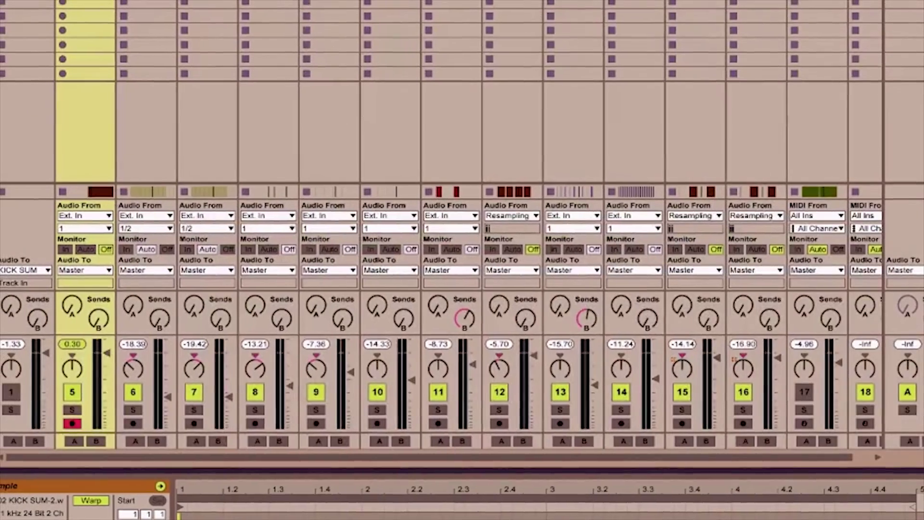
key(Tab)
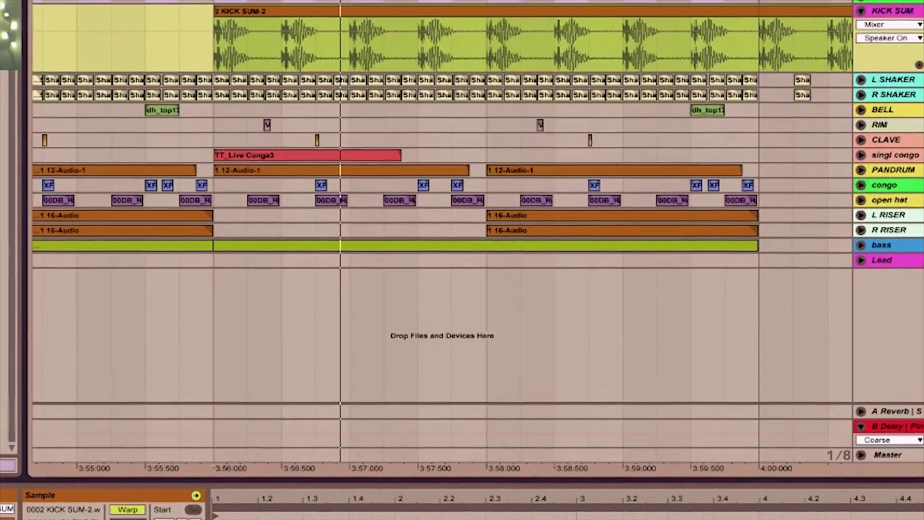